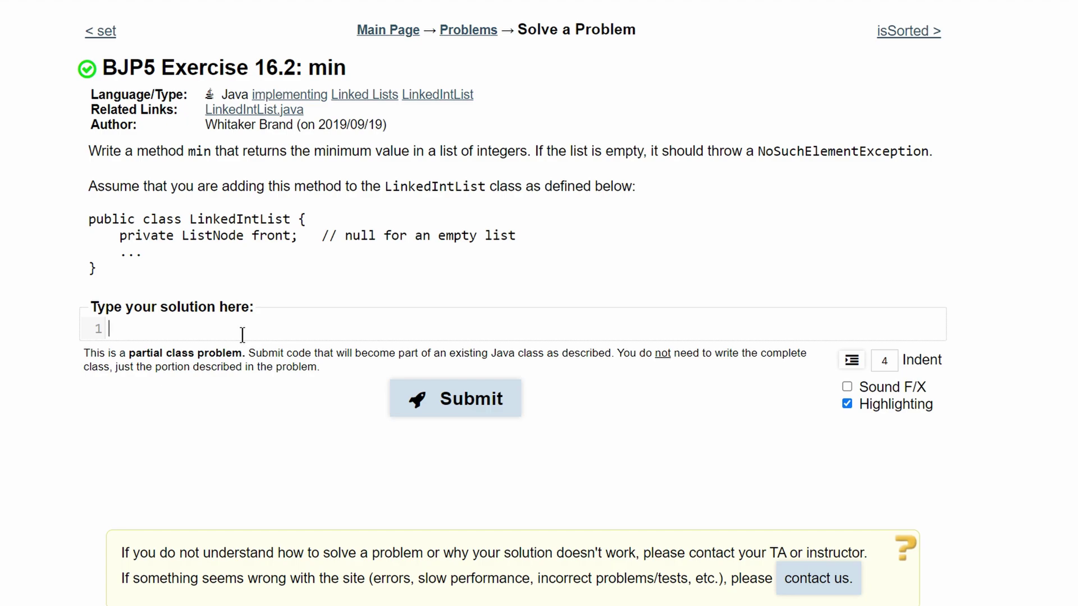
{"action": "type", "text": "public "}
{"action": "type", "text": "int"}
{"action": "type", "text": " min()"}
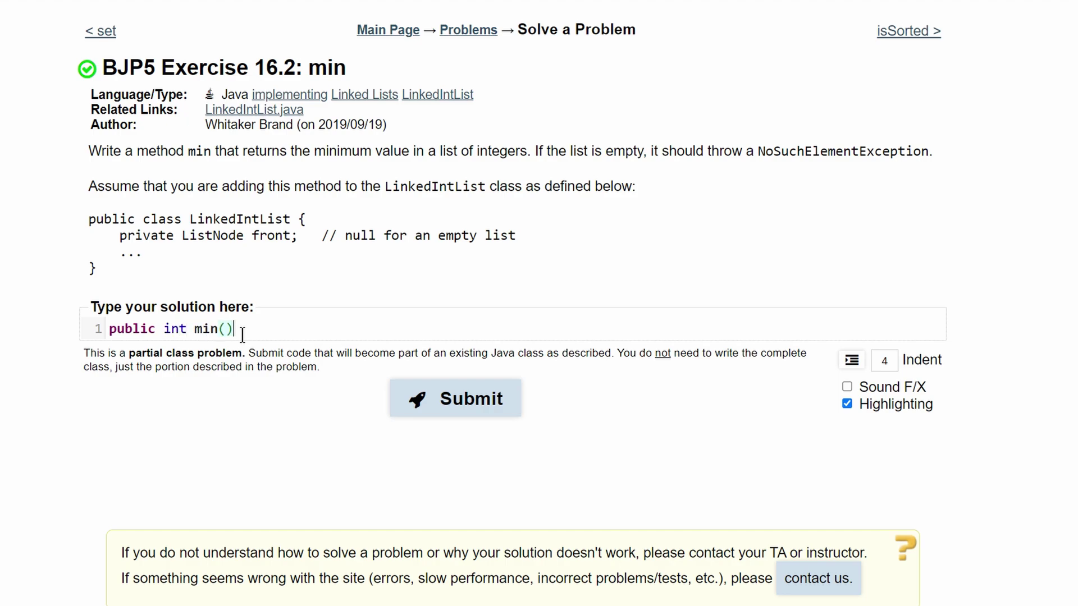
{"action": "type", "text": "{"}
Write the `public int min(){` header and move to the first body line.
{"action": "key", "text": "Return"}
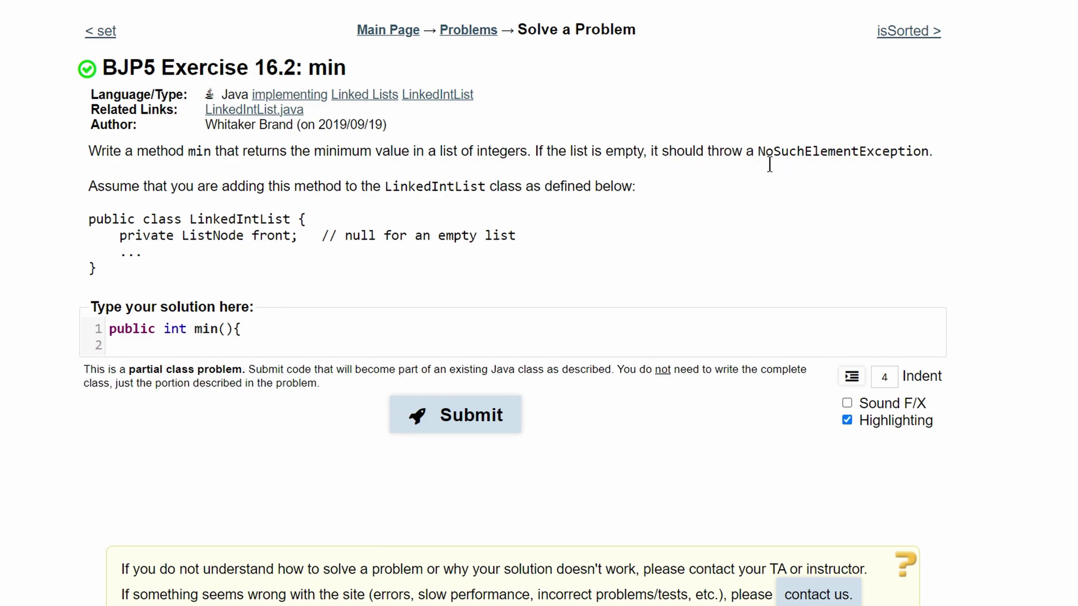
Add an `if(front==null)` guard that throws a new NoSuchElementException.
{"action": "left_click_drag", "start_coordinate": [758, 152], "coordinate": [930, 152]}
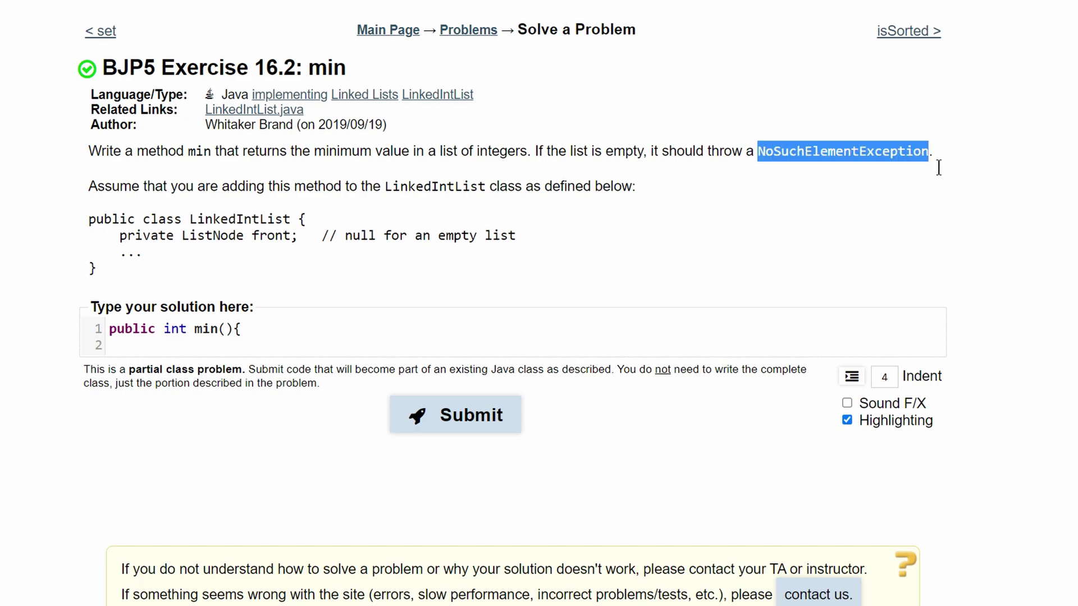
{"action": "left_click", "coordinate": [184, 346]}
{"action": "type", "text": "if(front)"}
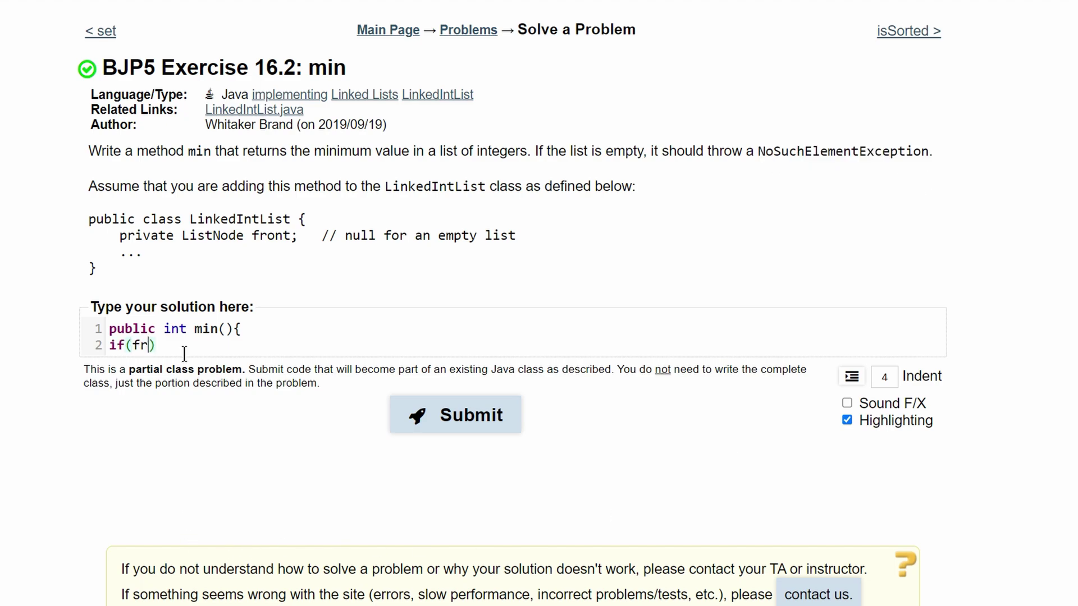
{"action": "type", "text": "==null){"}
{"action": "key", "text": "Return"}
{"action": "type", "text": "thro"}
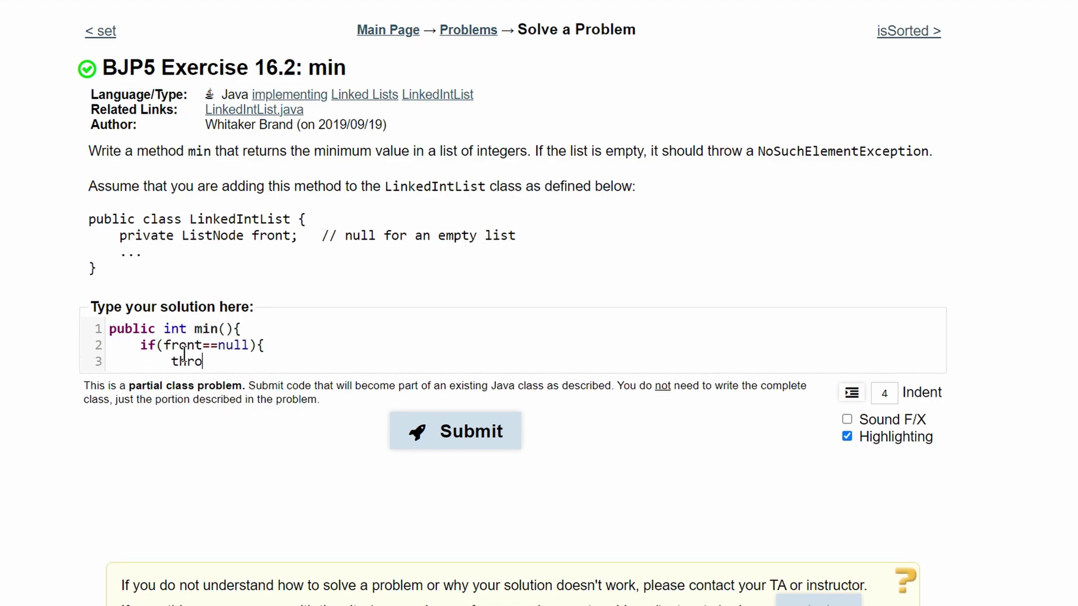
{"action": "type", "text": "w new NoSuchElementException"}
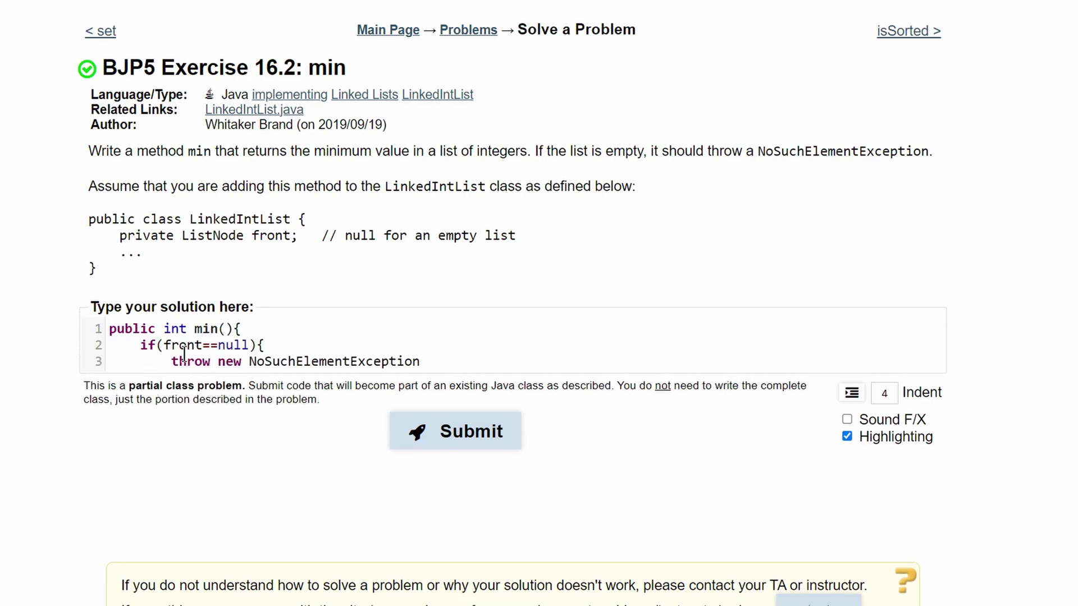
{"action": "type", "text": "();"}
{"action": "key", "text": "Return"}
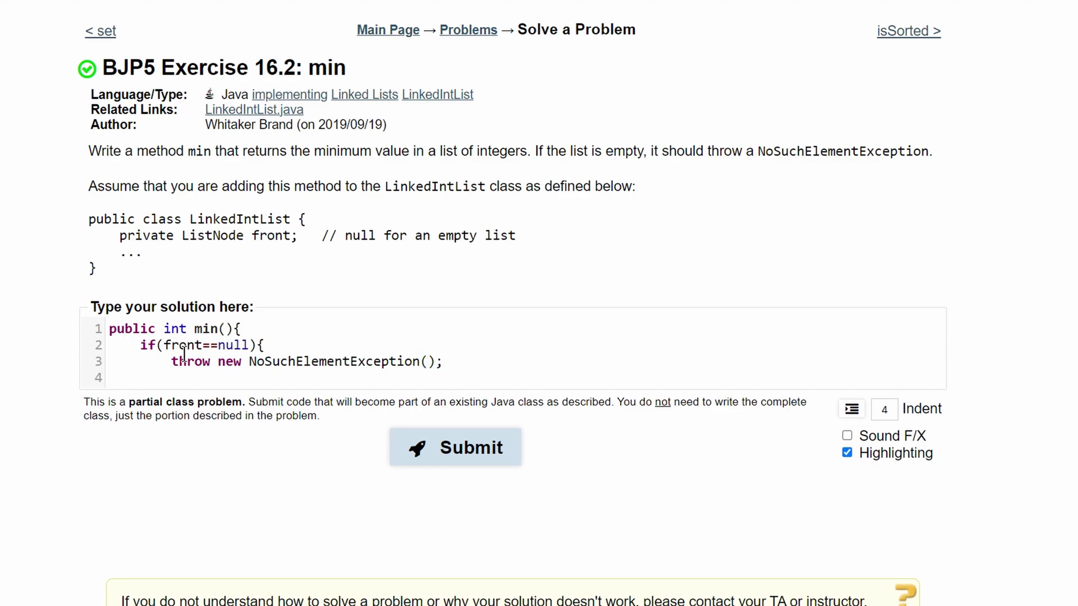
{"action": "type", "text": "}"}
Declare `int small=front.data;` and begin `ListNode current = front.next;` on the next line.
{"action": "key", "text": "Return"}
{"action": "key", "text": "Return"}
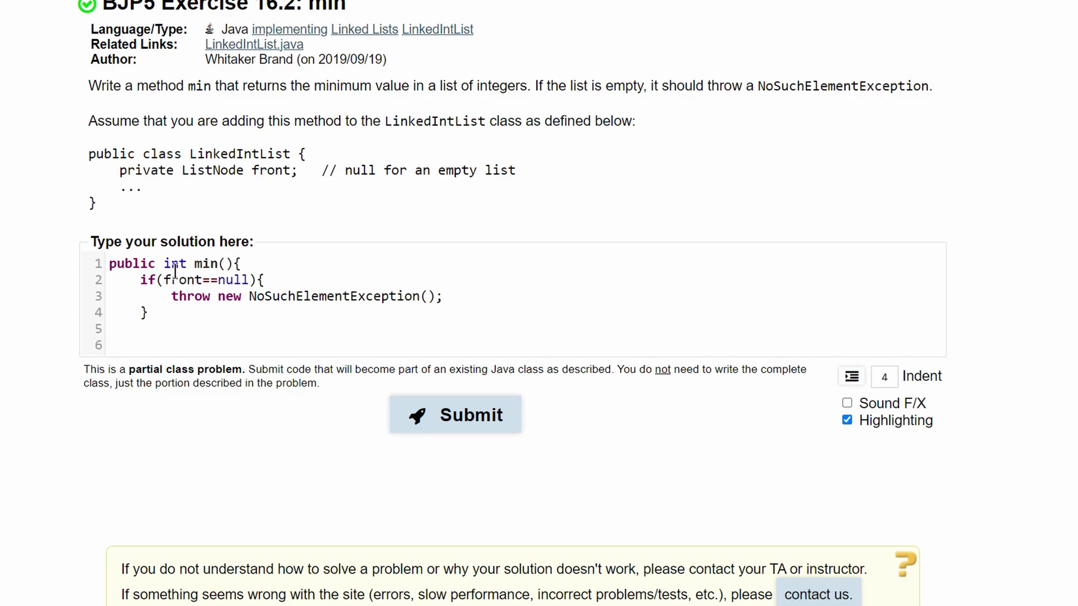
{"action": "left_click_drag", "start_coordinate": [164, 263], "coordinate": [188, 263]}
{"action": "left_click", "coordinate": [177, 347]}
{"action": "type", "text": "int"}
{"action": "type", "text": " small"}
{"action": "type", "text": "=front.data;"}
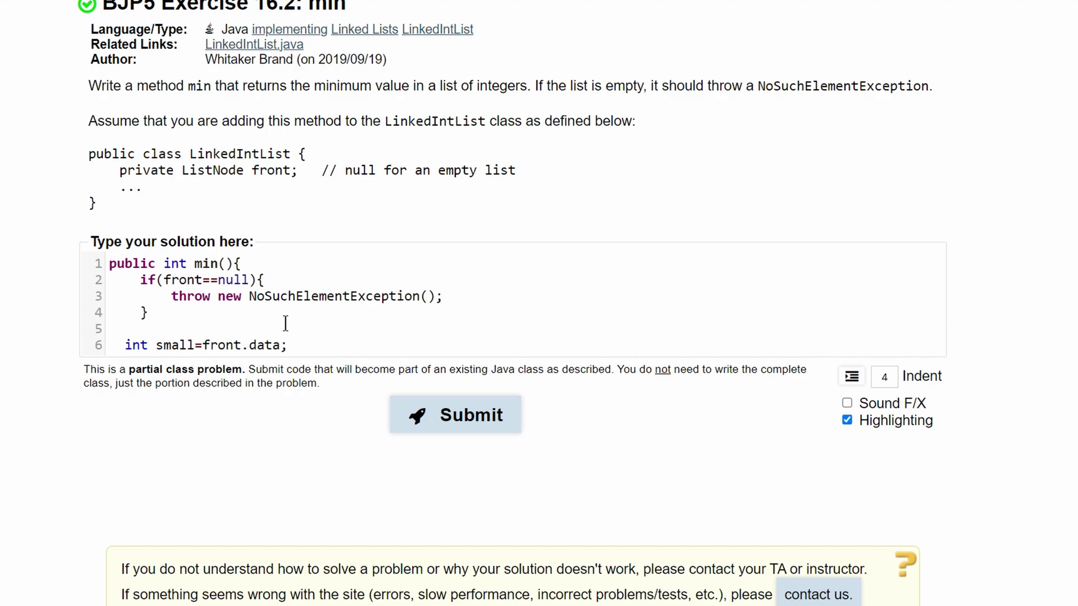
{"action": "key", "text": "Return"}
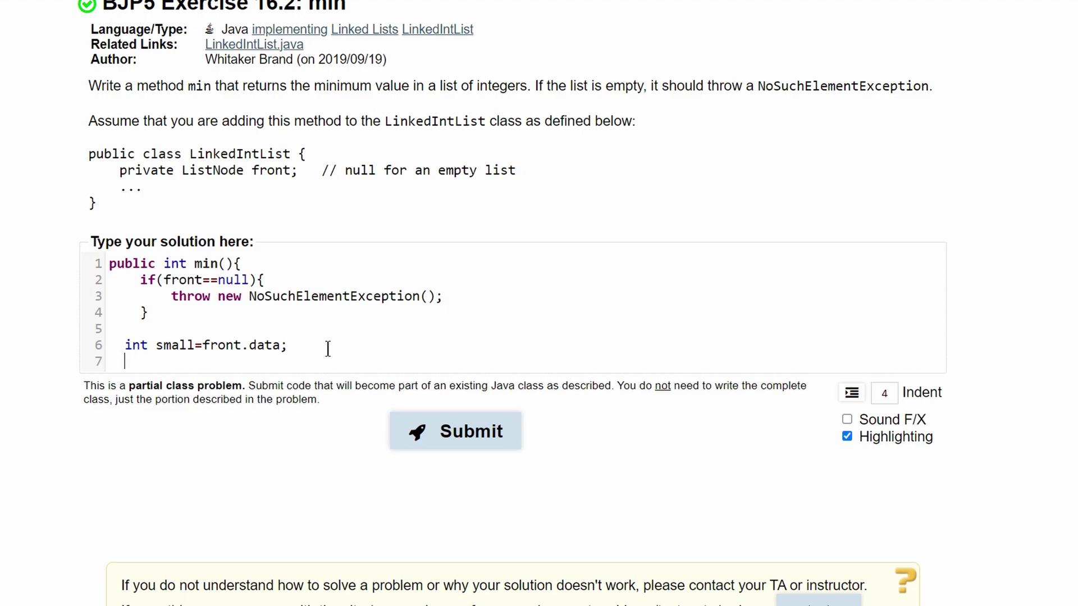
{"action": "type", "text": "LisNode cur"}
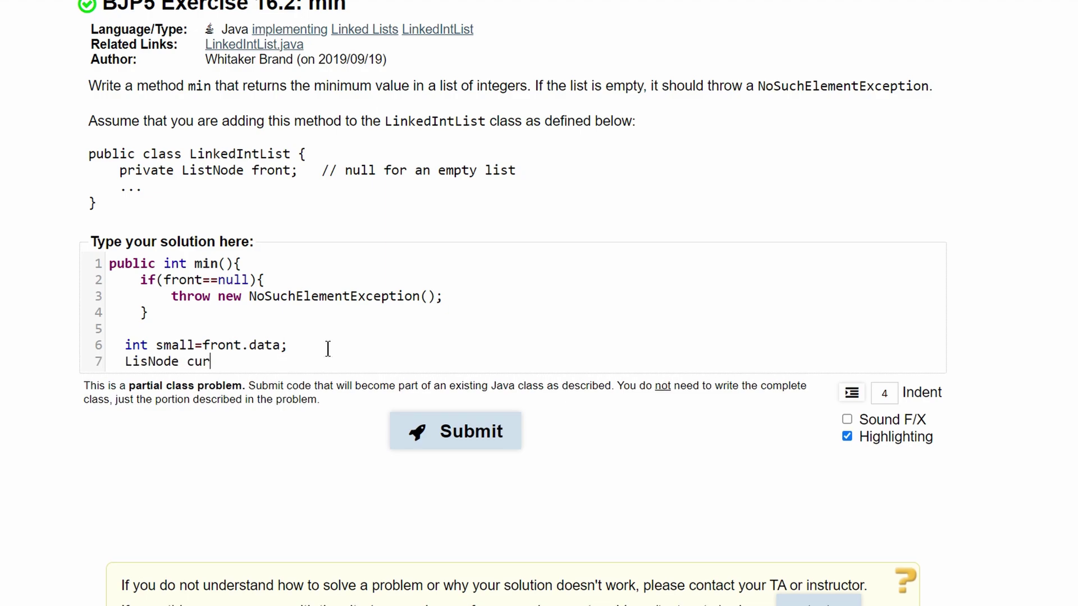
{"action": "type", "text": "rentt = "}
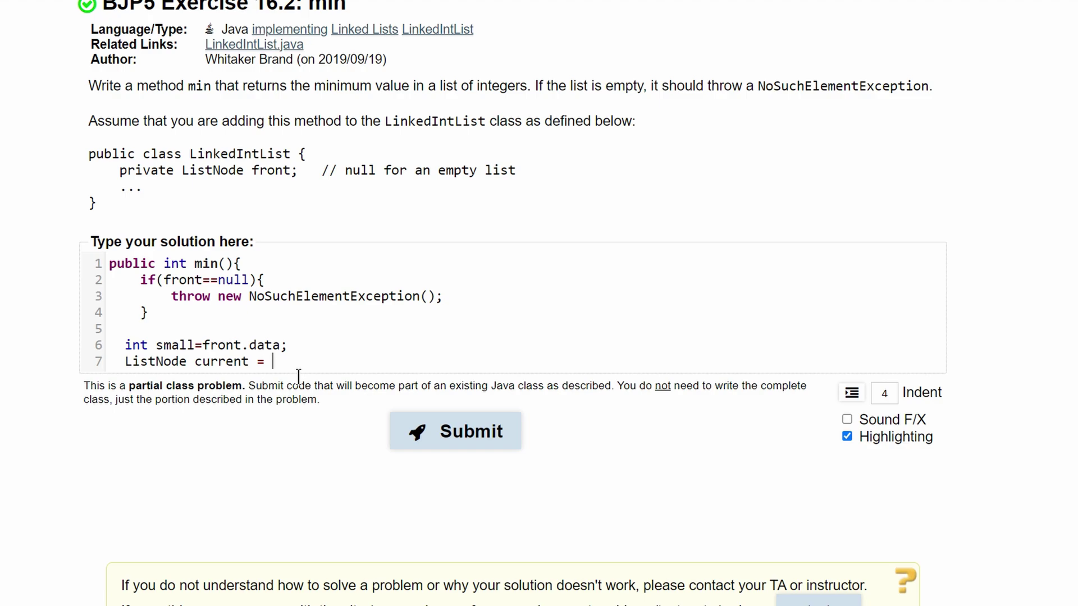
{"action": "type", "text": "front.n"}
{"action": "type", "text": "ext;"}
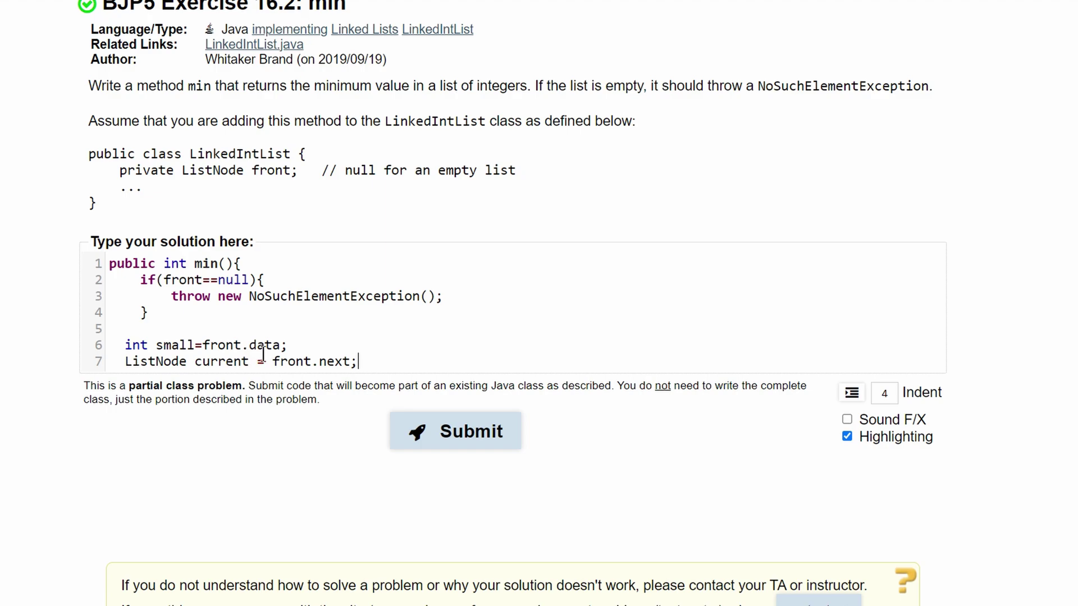
Write the while loop that sets small to current.data when smaller and advances current.
{"action": "key", "text": "Return"}
{"action": "type", "text": "w"}
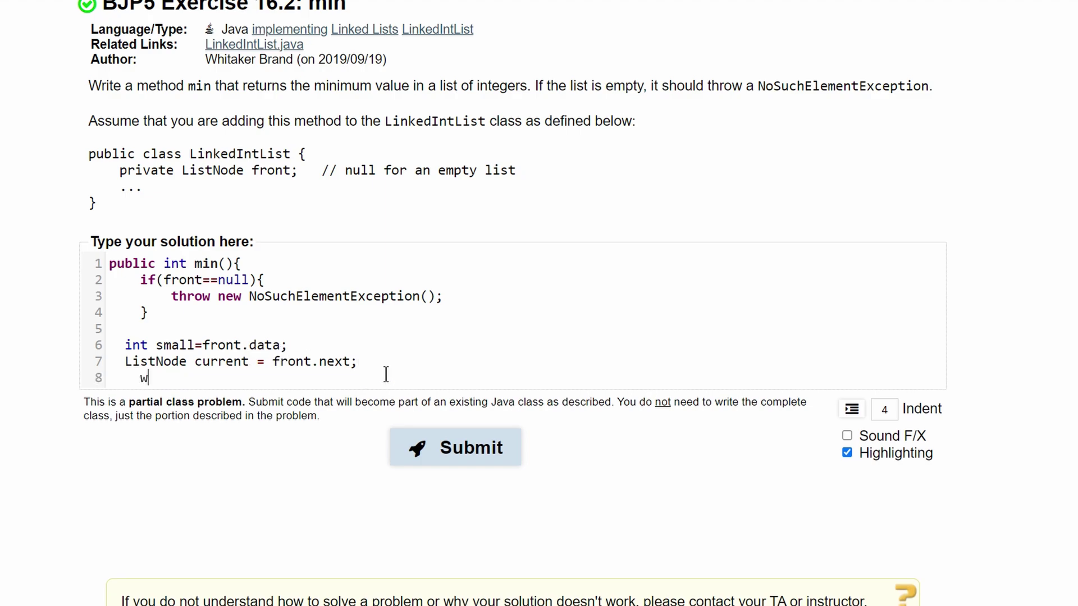
{"action": "type", "text": "hile()"}
{"action": "type", "text": "current!"}
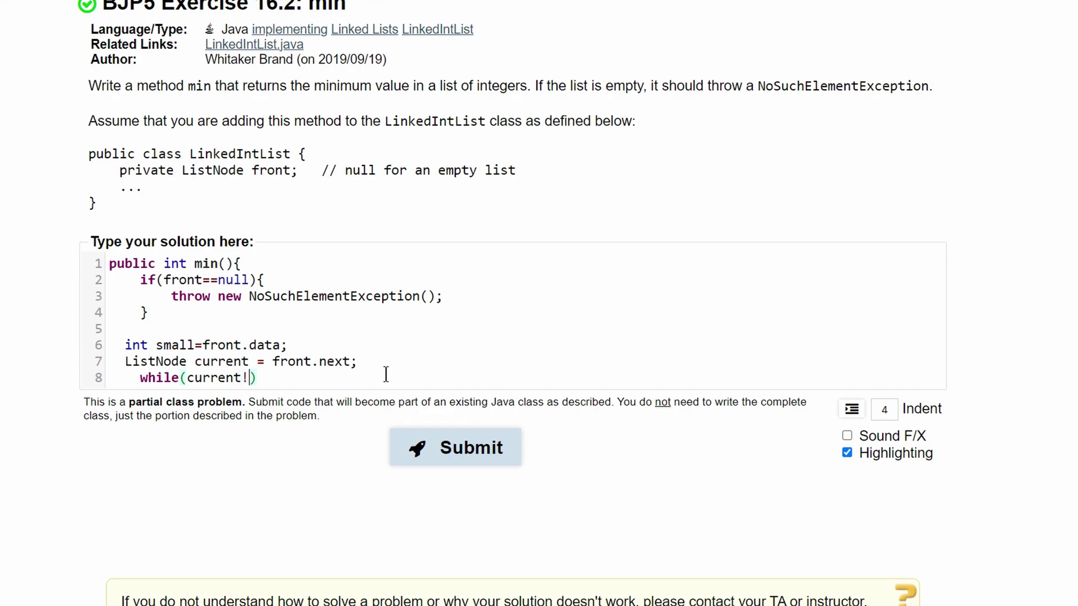
{"action": "type", "text": "=null"}
{"action": "key", "text": "Right"}
{"action": "type", "text": "{"}
{"action": "key", "text": "Return"}
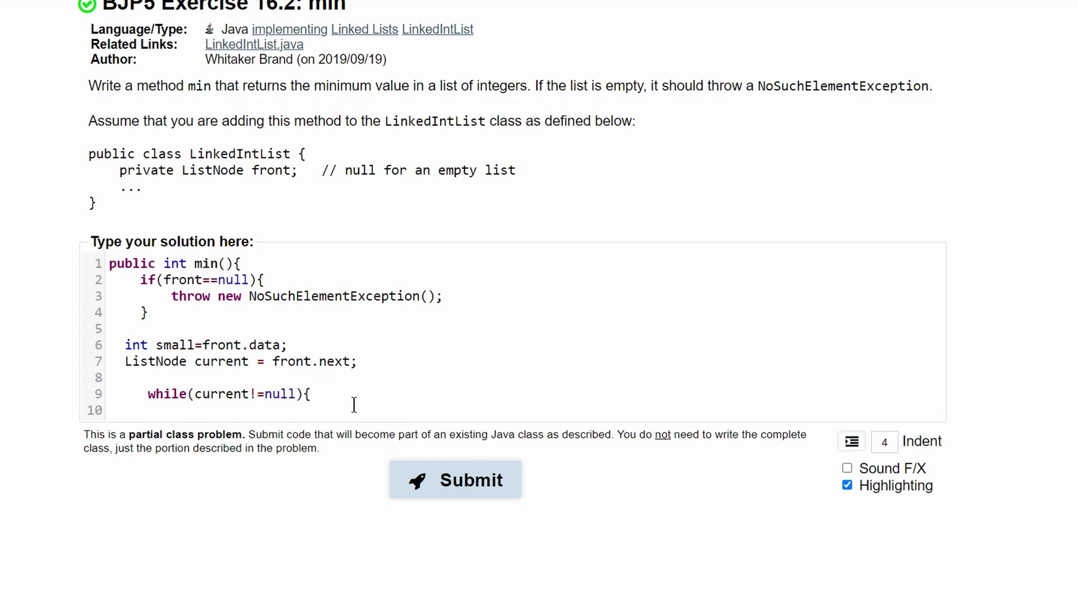
{"action": "double_click", "coordinate": [174, 345]}
{"action": "left_click", "coordinate": [222, 413]}
{"action": "type", "text": "if(current"}
{"action": "type", "text": ".data"}
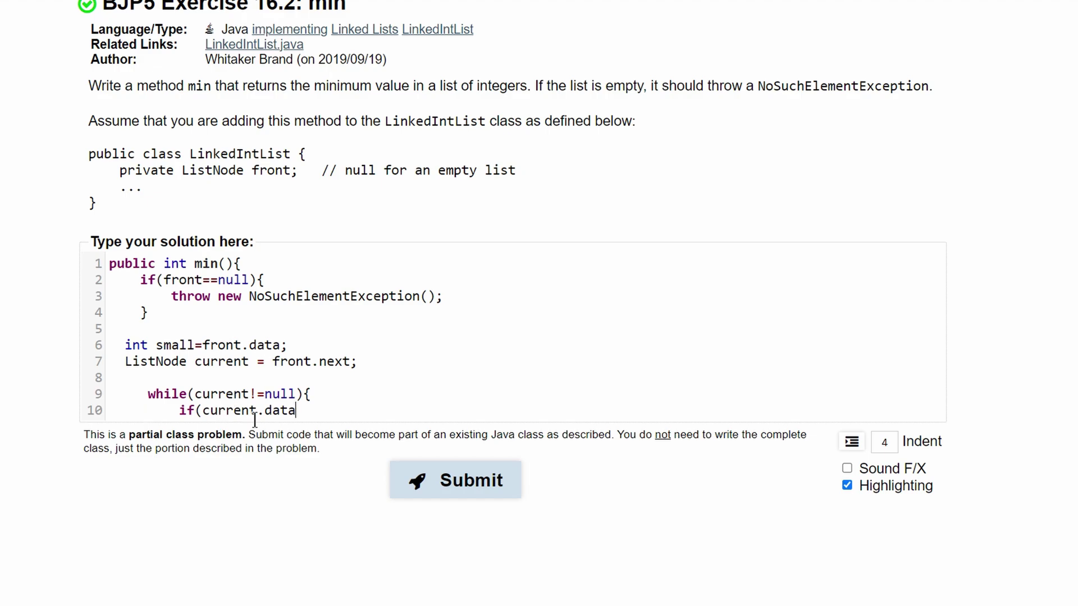
{"action": "type", "text": "<"}
{"action": "type", "text": "small"}
{"action": "type", "text": "){"}
{"action": "key", "text": "Return"}
{"action": "type", "text": "sma"}
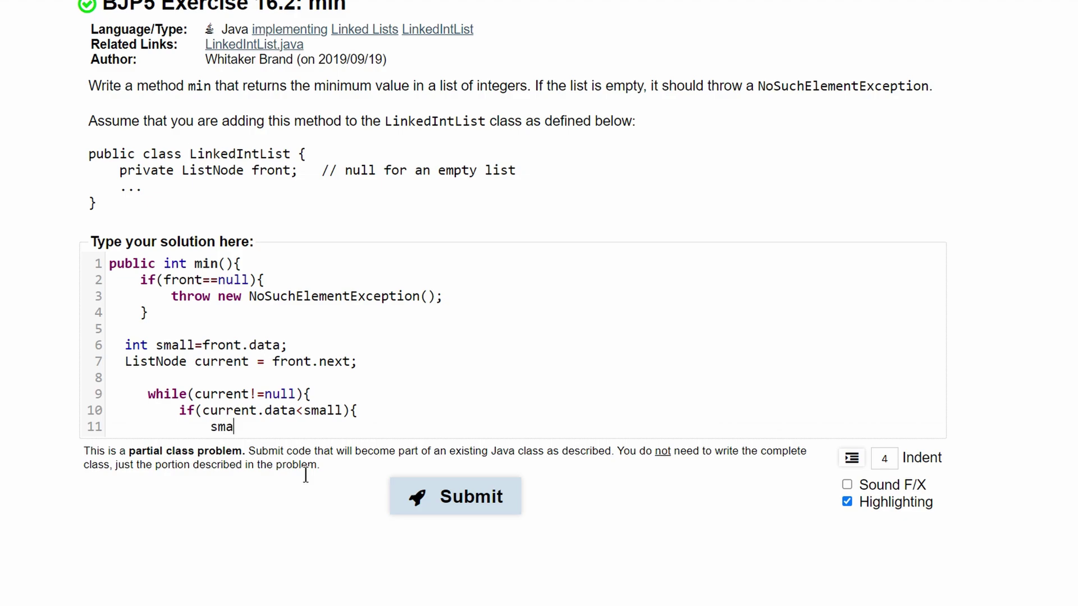
{"action": "type", "text": "ll="}
{"action": "type", "text": "current.data"}
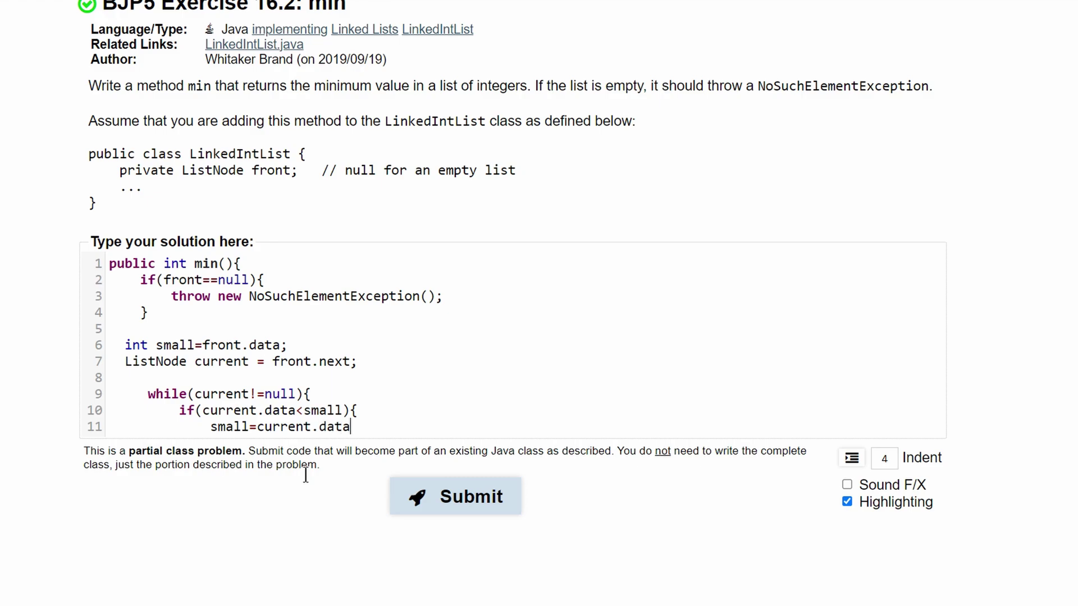
{"action": "type", "text": ";"}
{"action": "key", "text": "Return"}
{"action": "type", "text": "}"}
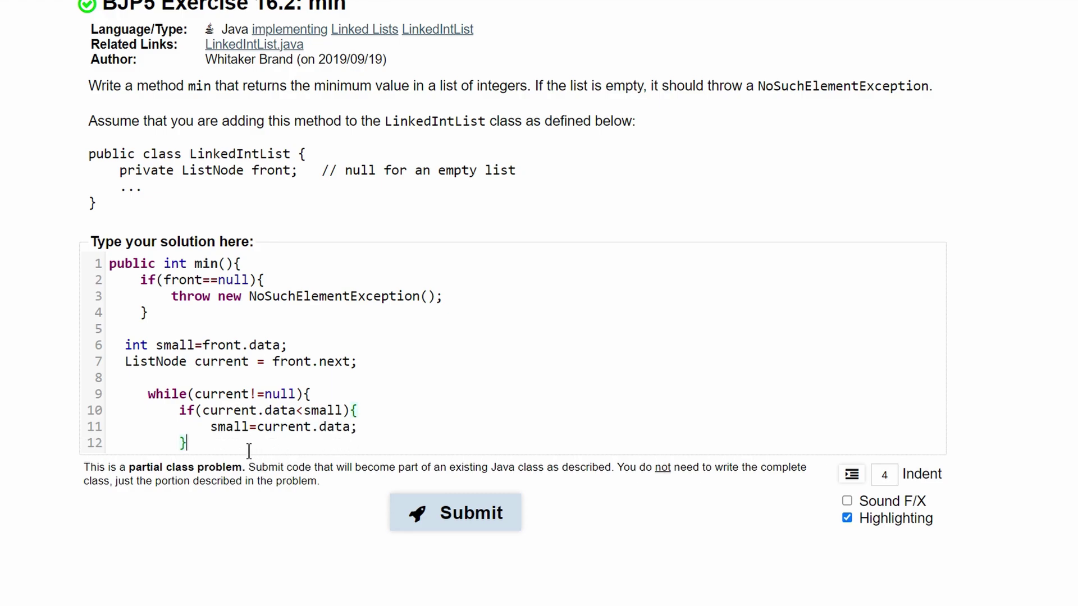
{"action": "key", "text": "Return"}
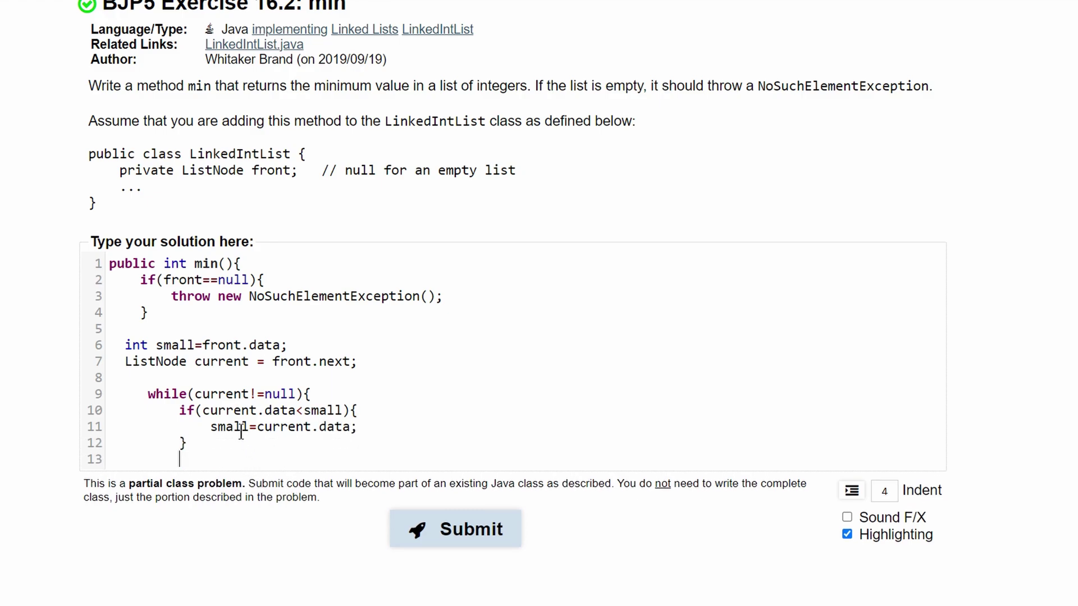
{"action": "type", "text": "cu"}
{"action": "type", "text": "rrent=current."}
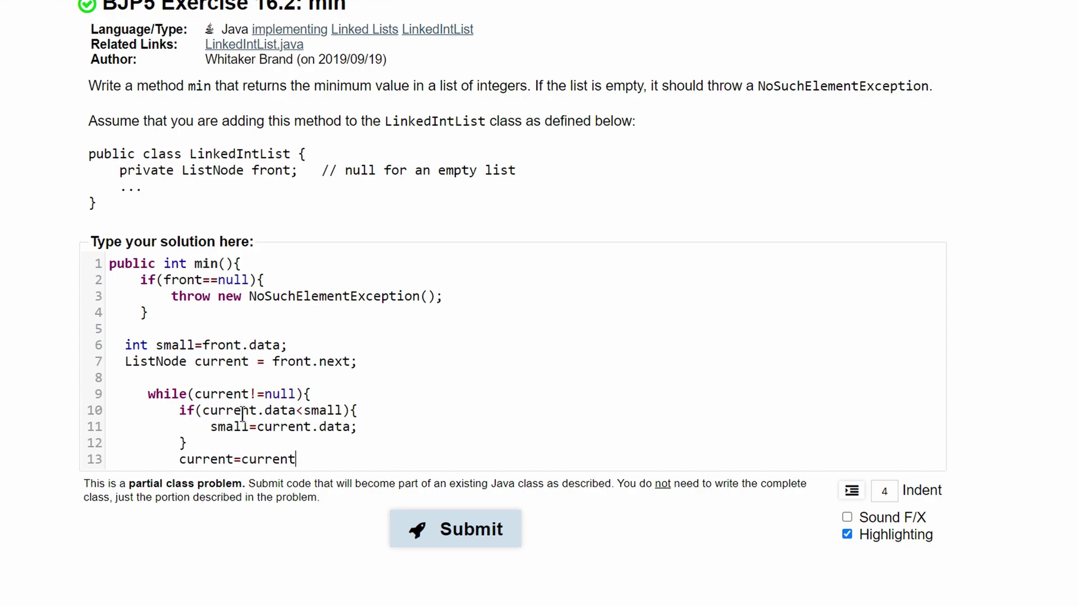
{"action": "type", "text": "next;"}
{"action": "key", "text": "Return"}
{"action": "type", "text": "}"}
Add `return small;`, close the method, and submit so all 5 tests pass.
{"action": "key", "text": "Return"}
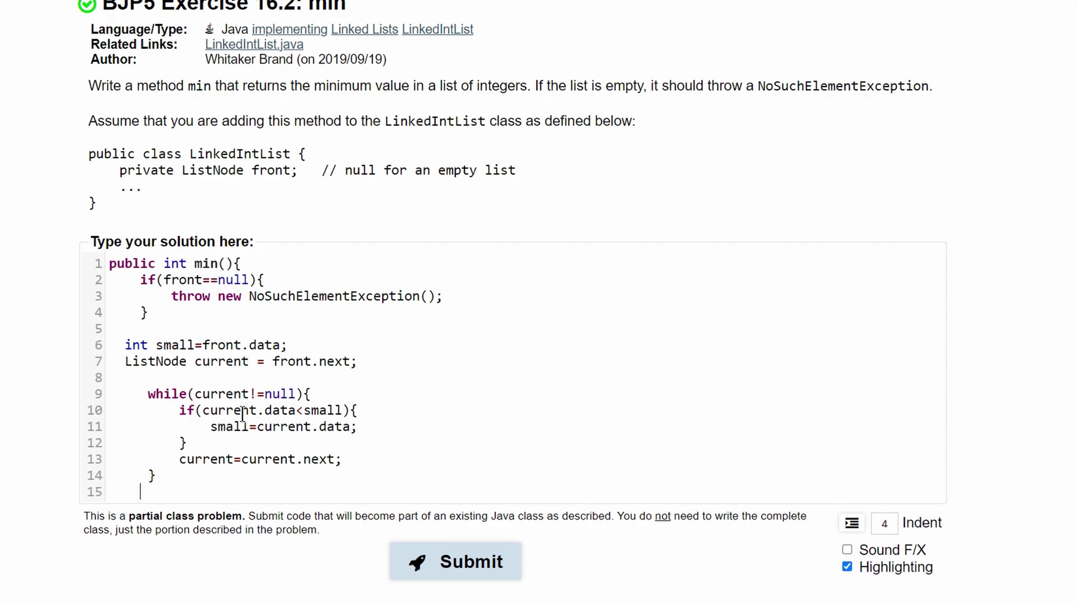
{"action": "type", "text": "return "}
{"action": "type", "text": "small;"}
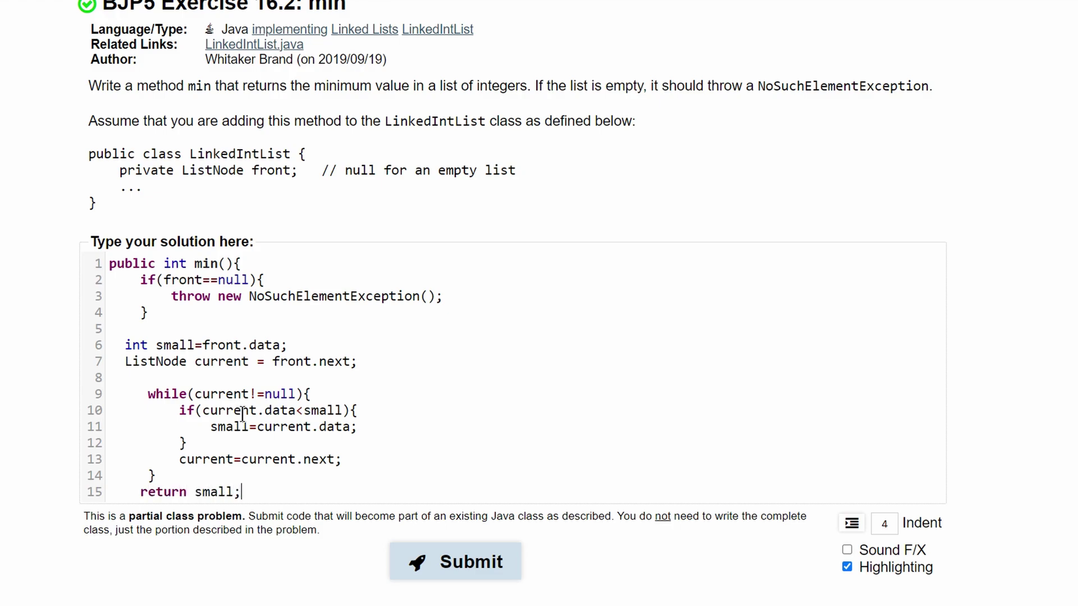
{"action": "key", "text": "Return"}
{"action": "type", "text": "}"}
{"action": "key", "text": "ctrl+Return"}
{"action": "scroll", "coordinate": [455, 503], "scroll_direction": "down", "scroll_amount": 5}
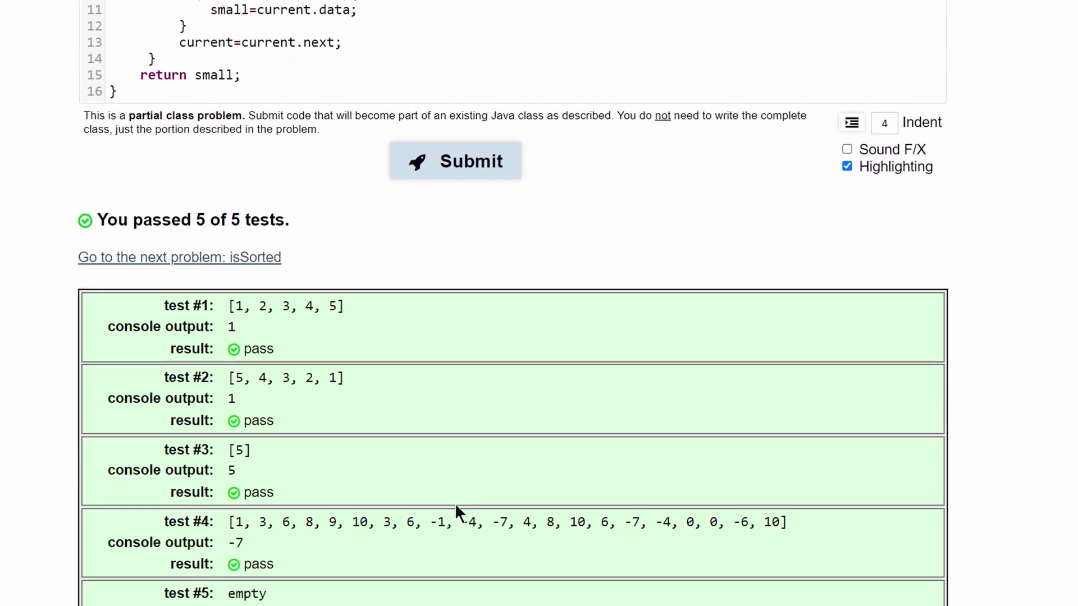
{"action": "scroll", "coordinate": [455, 503], "scroll_direction": "down", "scroll_amount": 2}
{"action": "scroll", "coordinate": [415, 473], "scroll_direction": "up", "scroll_amount": 1}
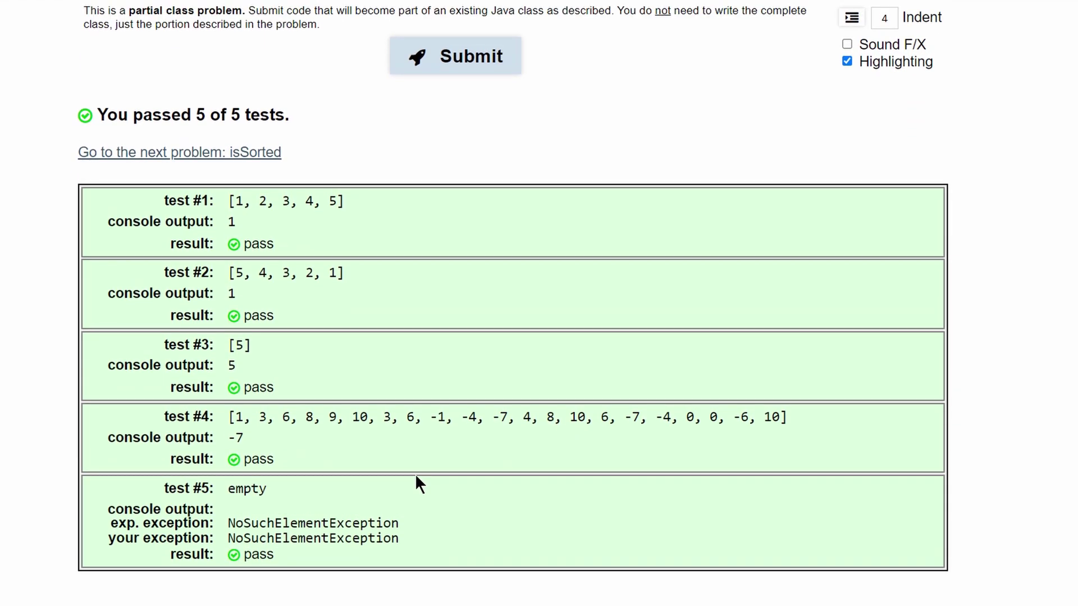